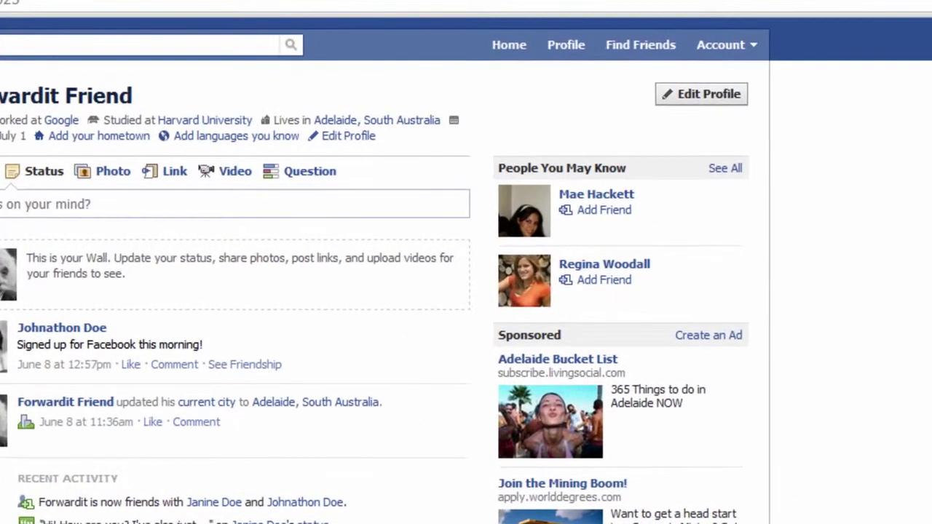
- Open the Account drop-down in the top blue bar of the profile page
click(730, 37)
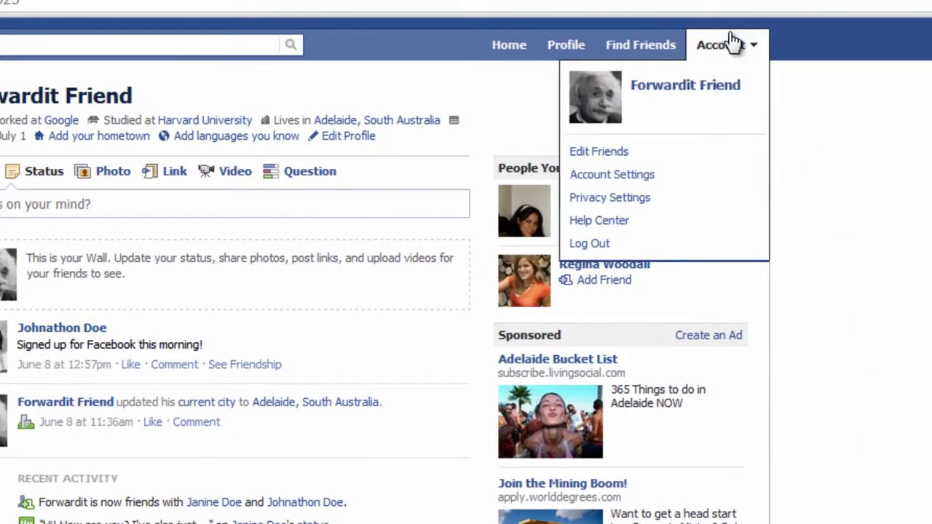
- Open Privacy Settings from the Account menu, then its Connecting on Facebook section
click(635, 201)
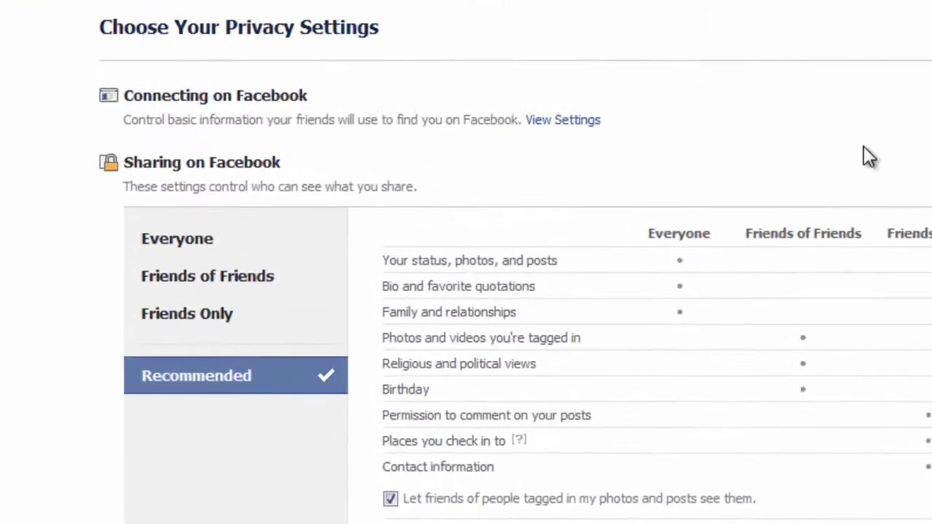
click(601, 125)
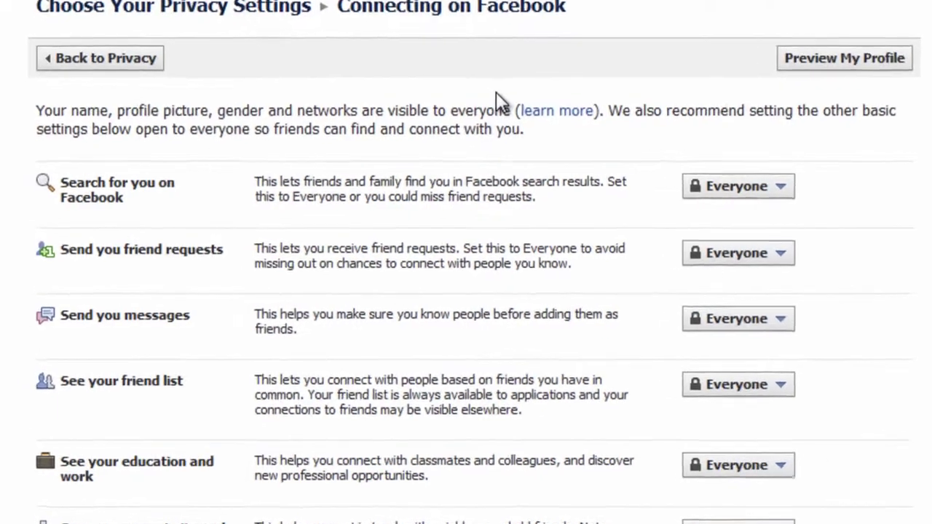
- Keep search at Everyone, set education/work and likes to Friends of Friends, city/hometown to Friends Only
click(828, 191)
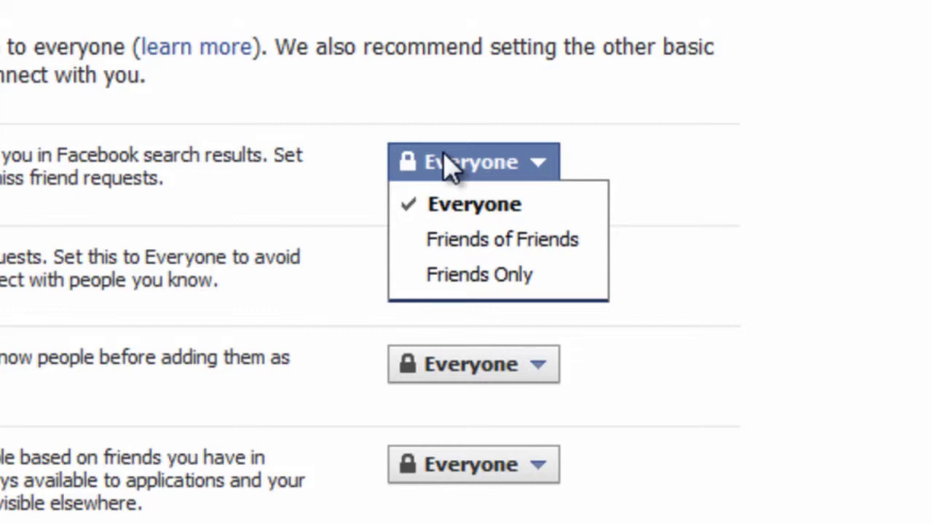
click(445, 163)
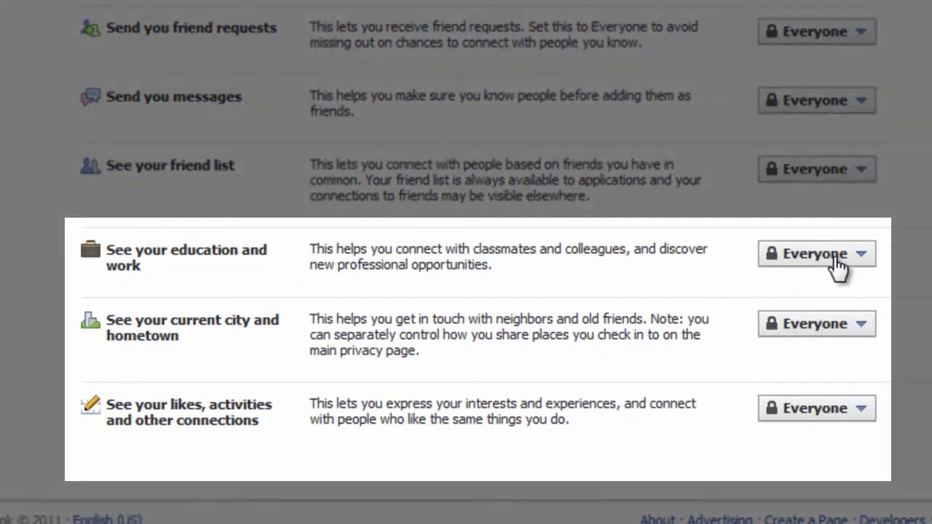
click(814, 261)
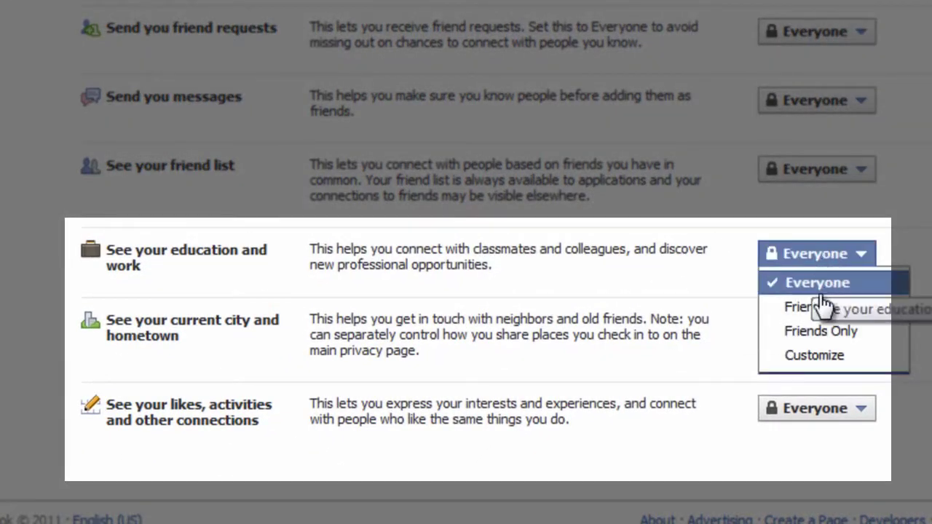
click(824, 305)
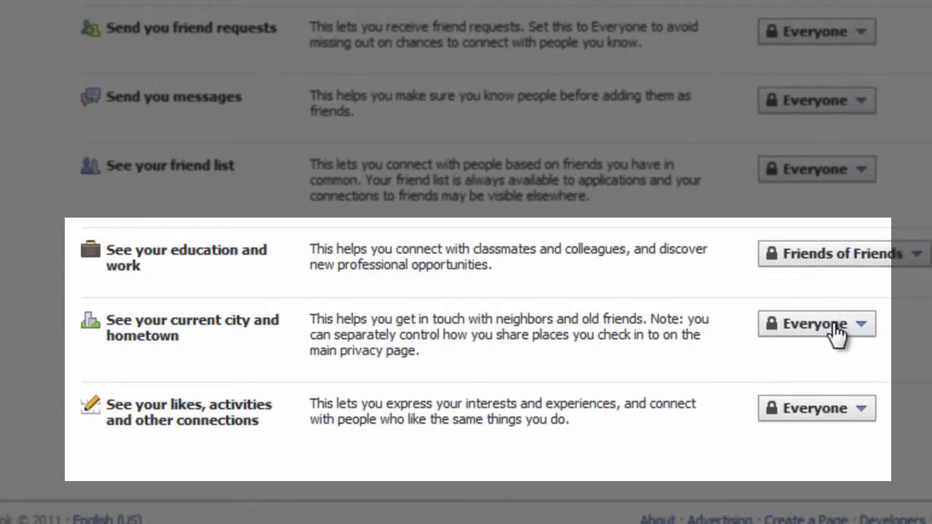
click(837, 333)
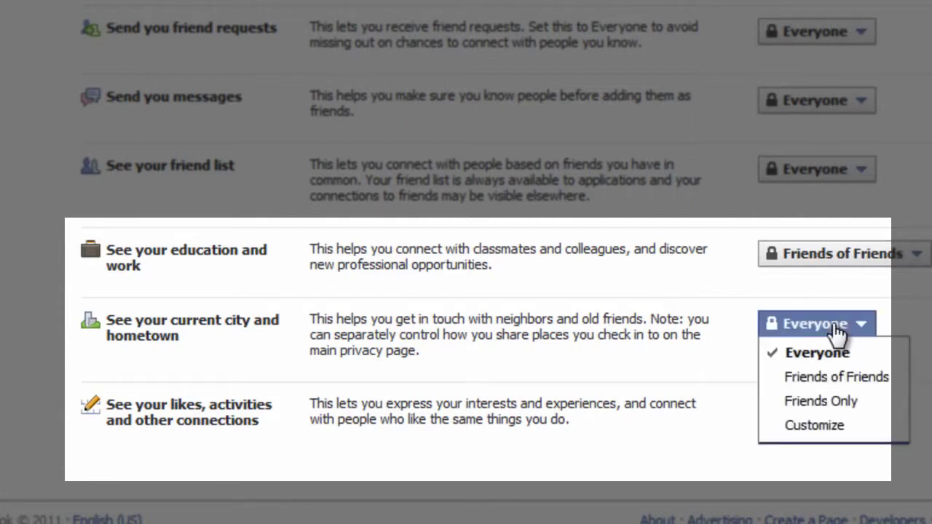
click(844, 397)
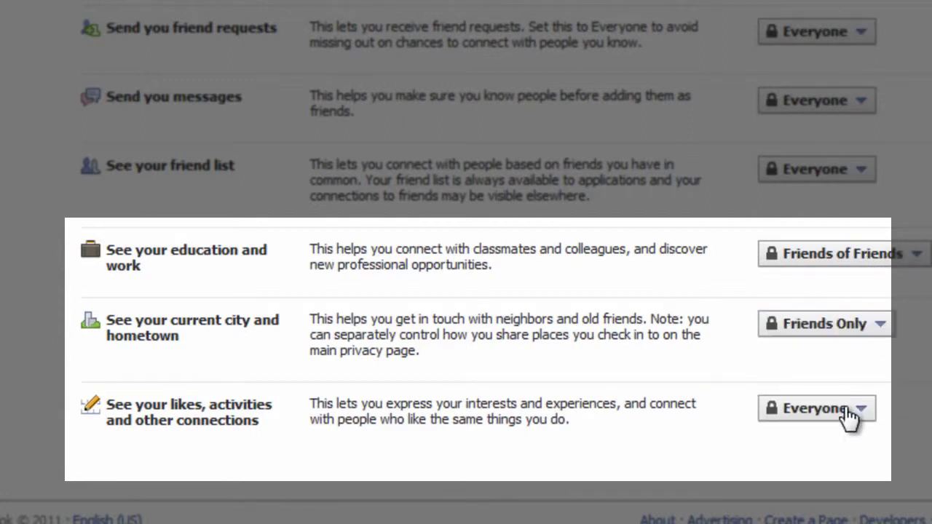
click(849, 412)
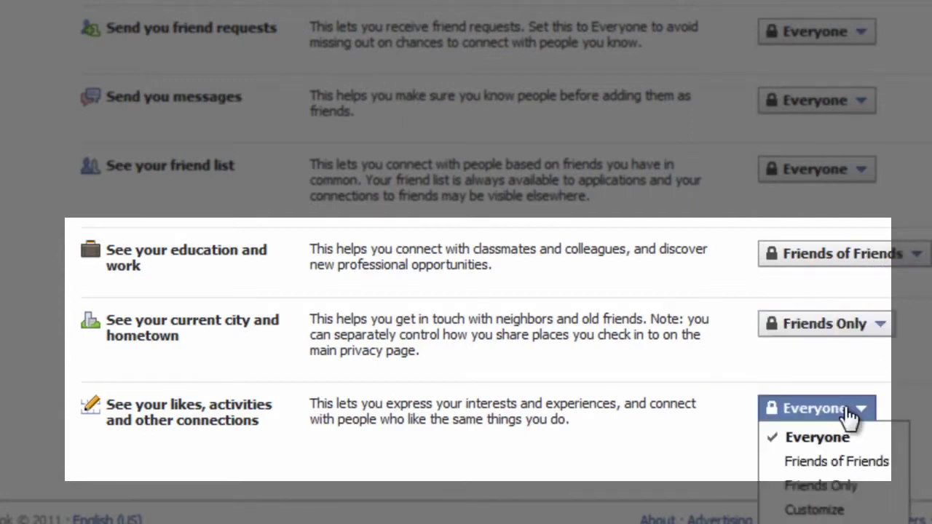
click(859, 463)
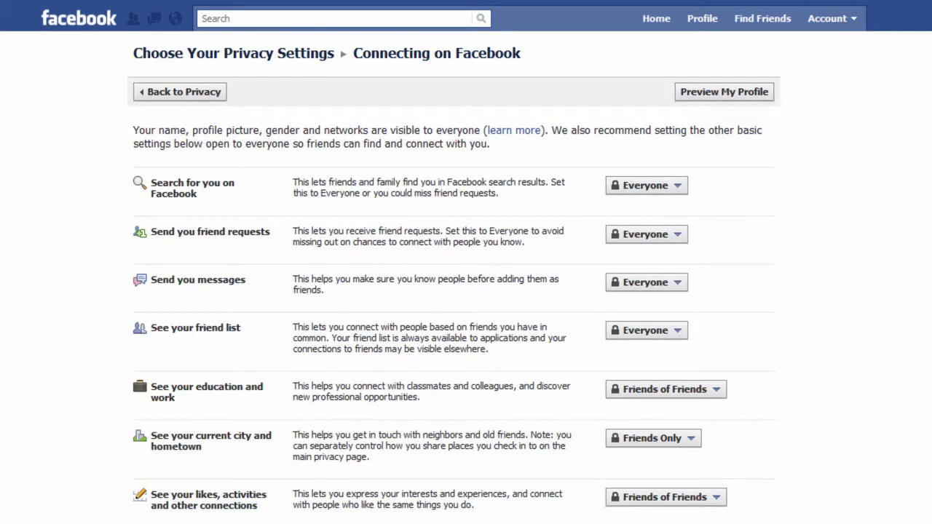
click(217, 101)
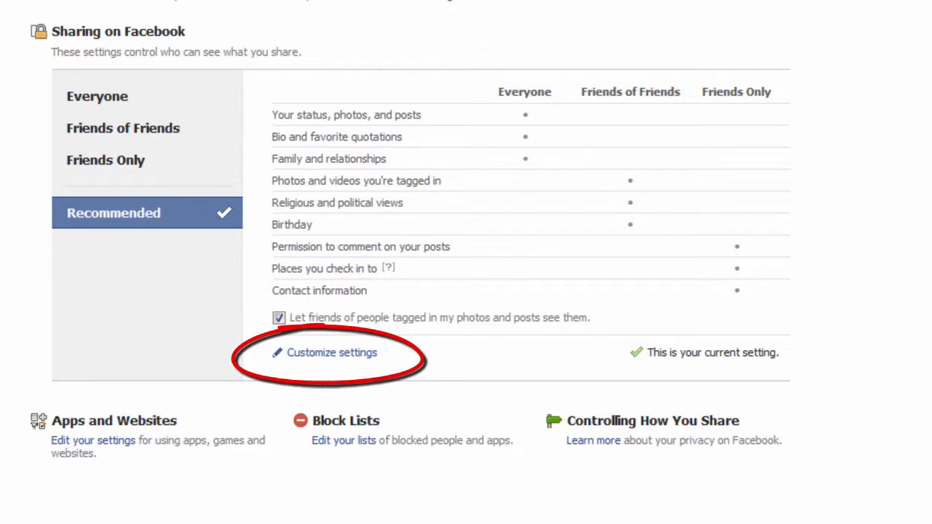
- In Customize settings, set Posts by me to Friends Only
click(348, 355)
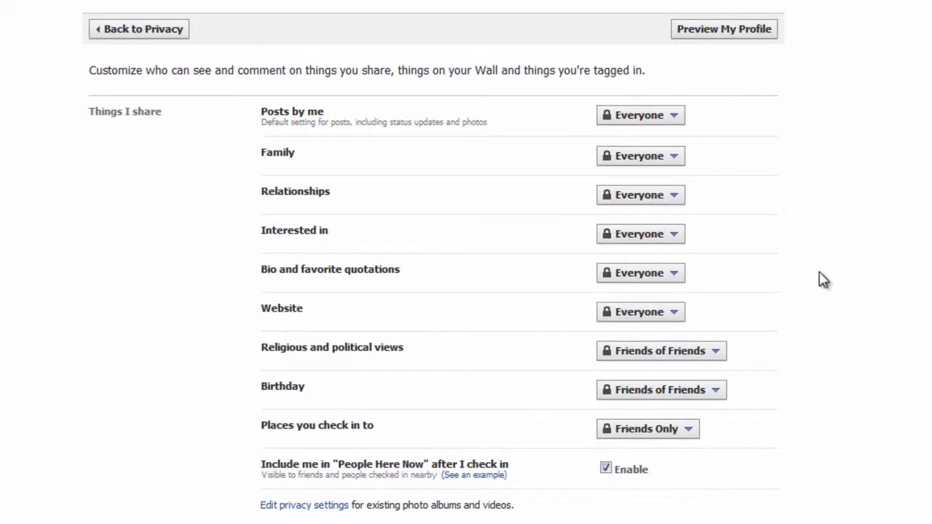
click(672, 118)
click(668, 174)
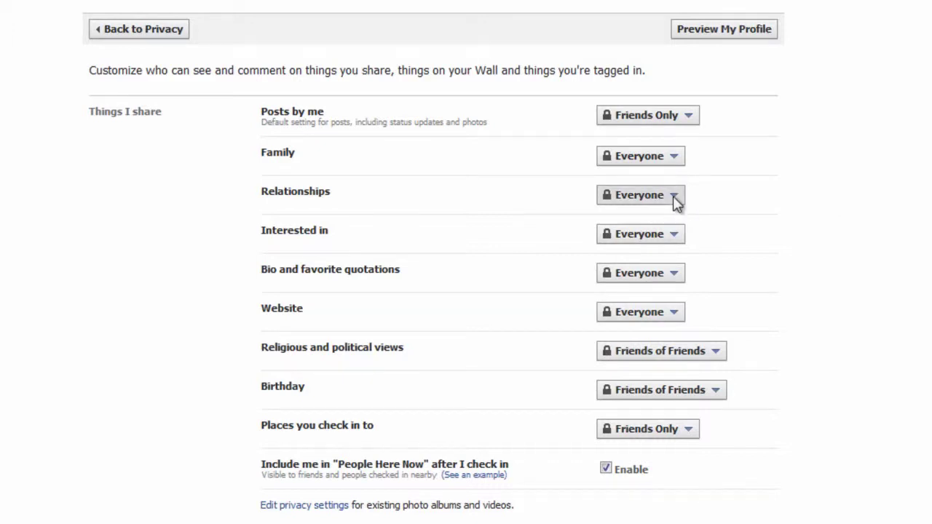
click(672, 198)
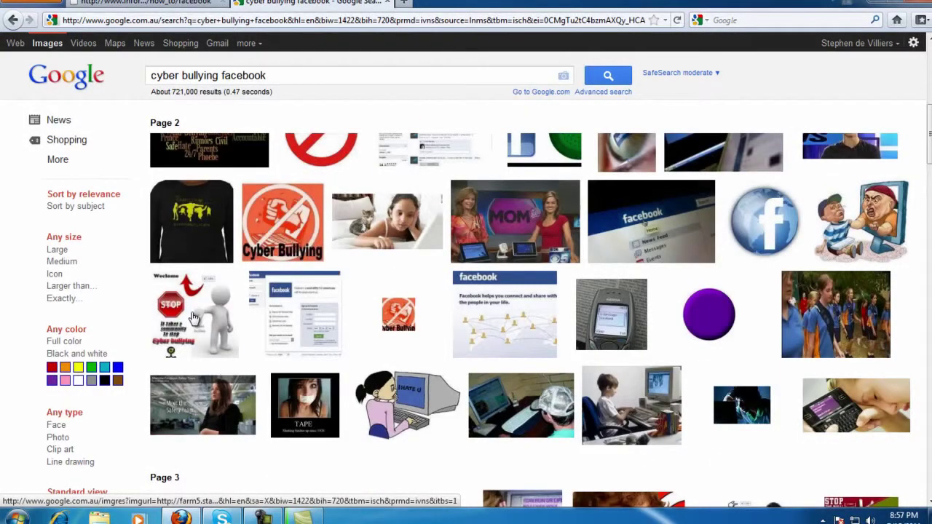
scroll(194, 318, down, 1)
scroll(187, 313, down, 1)
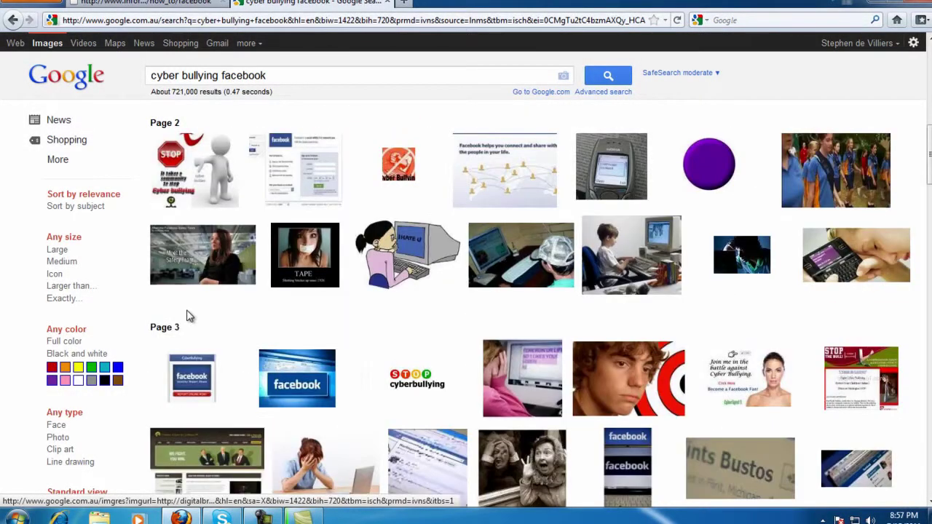
scroll(187, 316, down, 1)
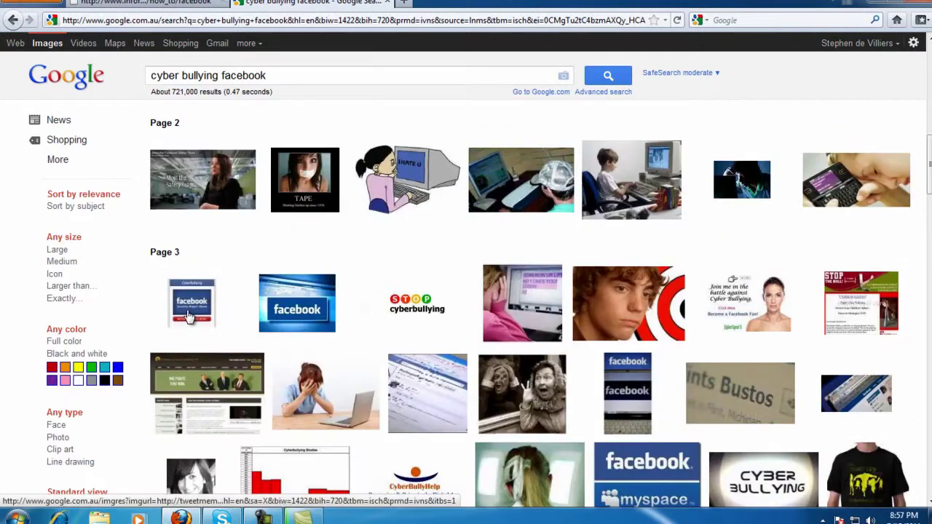
scroll(186, 315, down, 1)
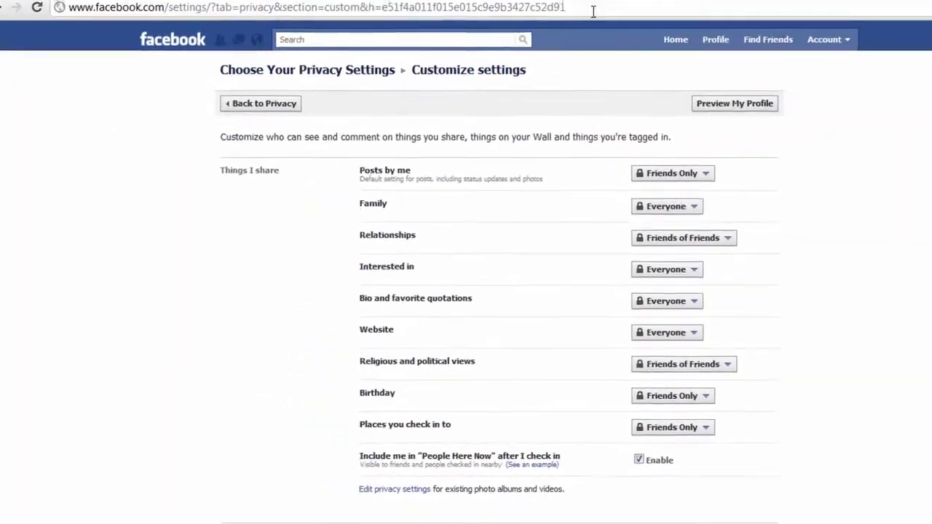
- Go to facebook.com/safety and open the Tools & Resources section
click(593, 12)
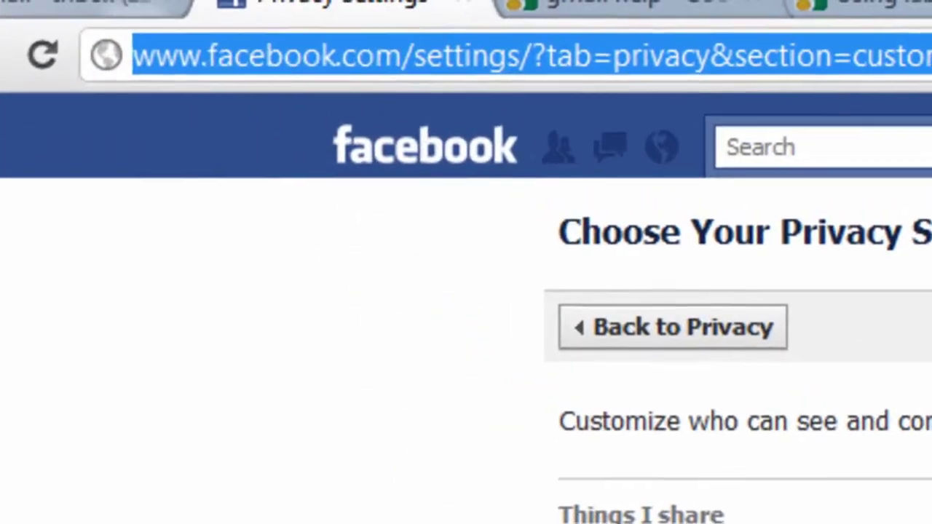
drag(593, 11, 169, 26)
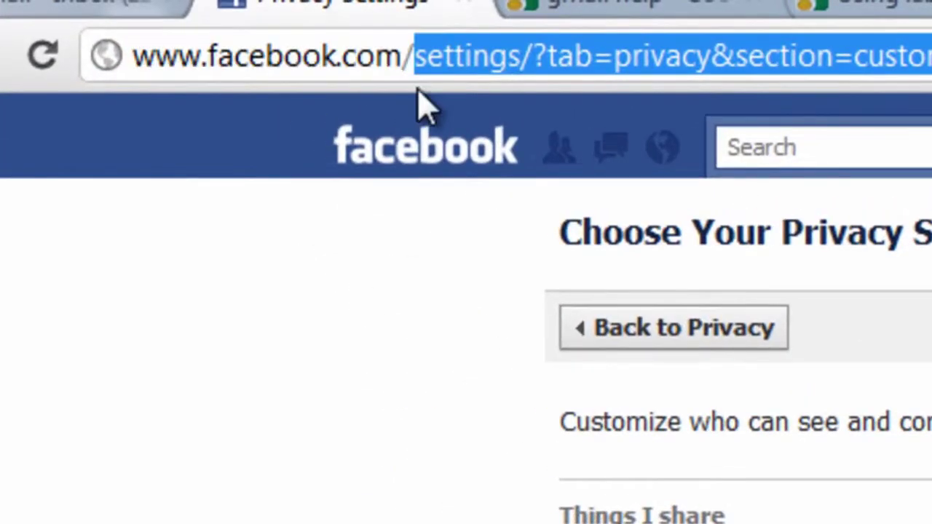
text(safety)
key(Return)
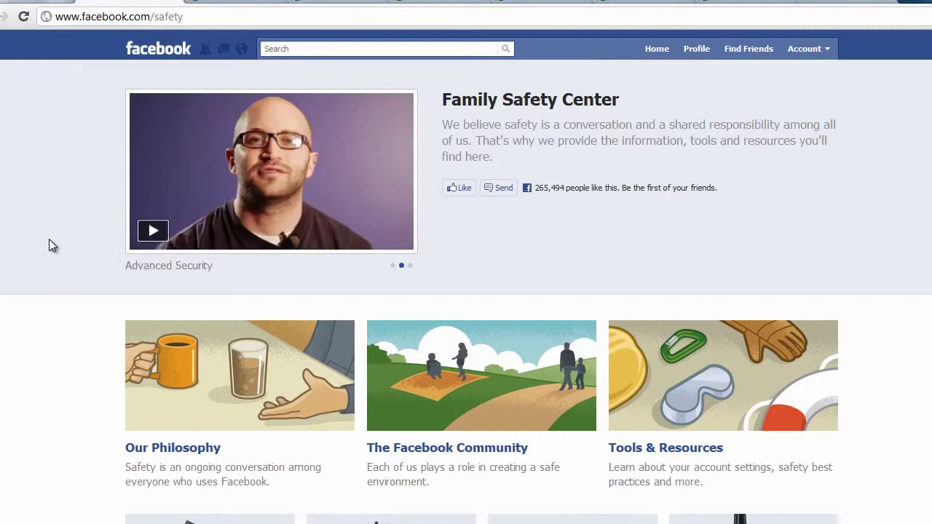
scroll(50, 241, down, 3)
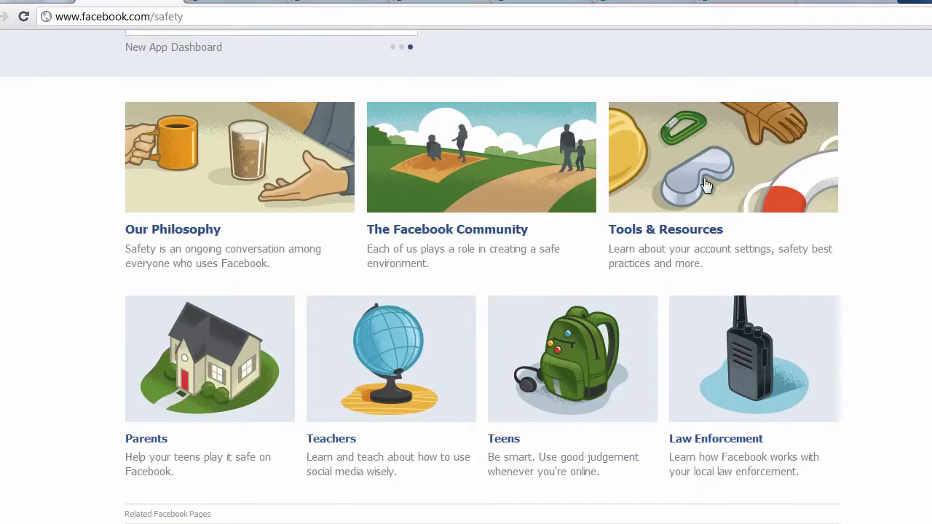
click(741, 170)
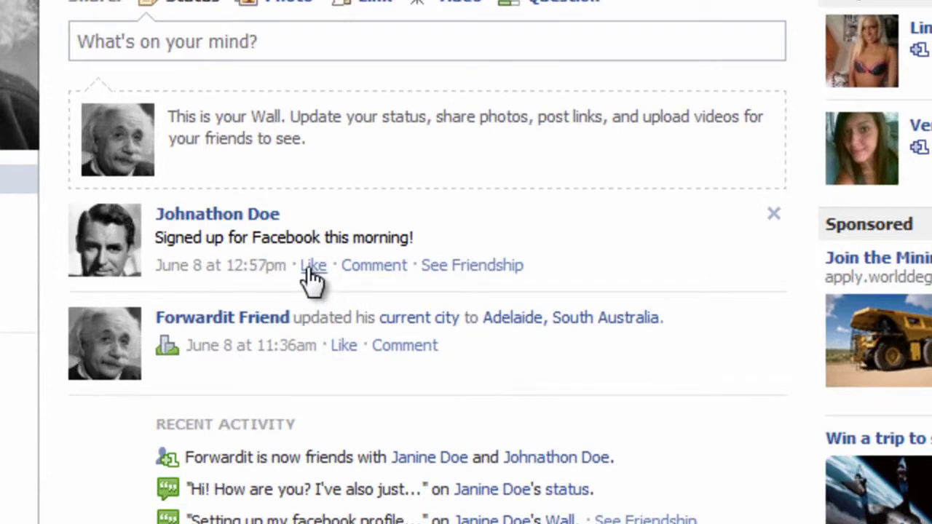
- Like the friend's sign-up post and the WHO page, choosing Verify your account at the security check
click(311, 266)
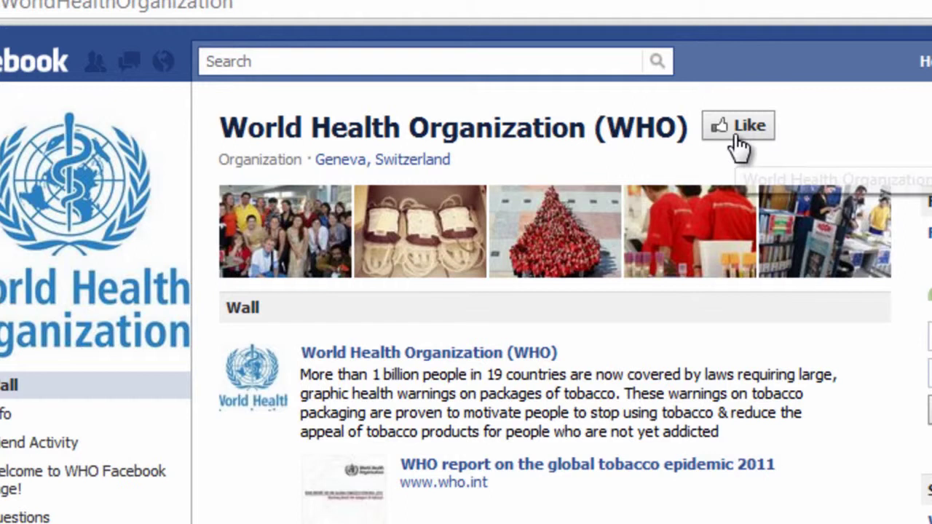
click(736, 133)
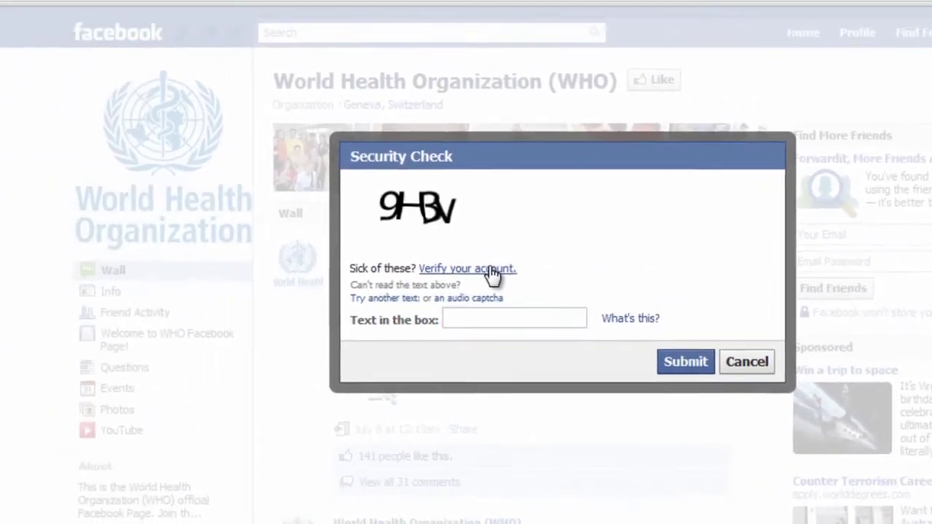
click(367, 251)
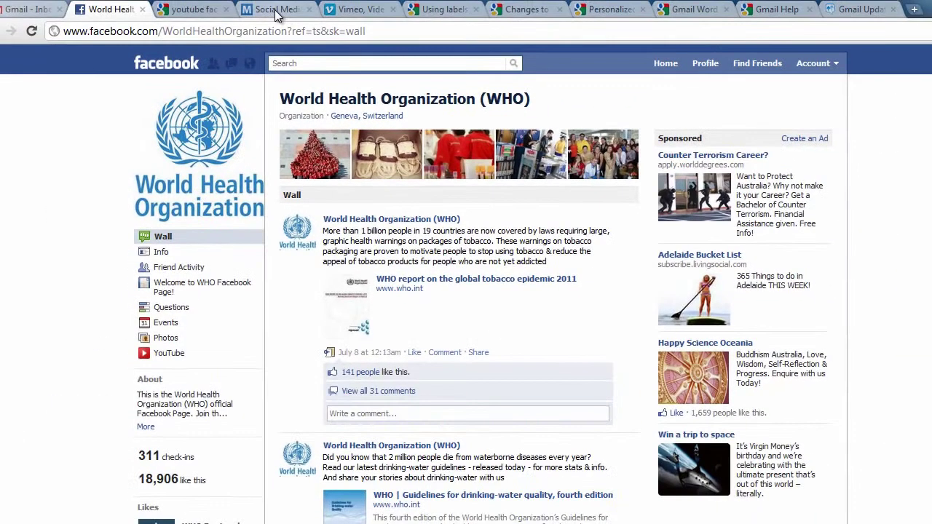
click(276, 9)
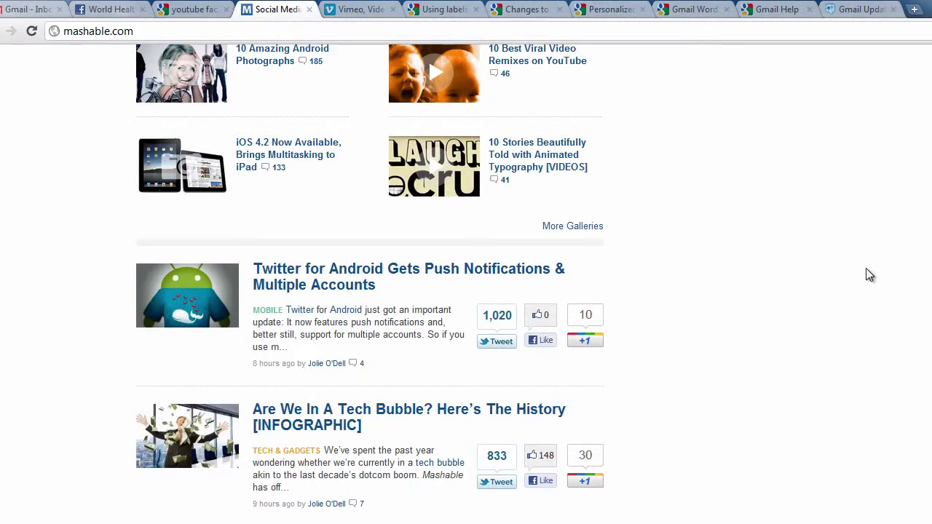
- Like the Teens-Only Incubator Announces First Startup Class article on Facebook
scroll(869, 273, down, 5)
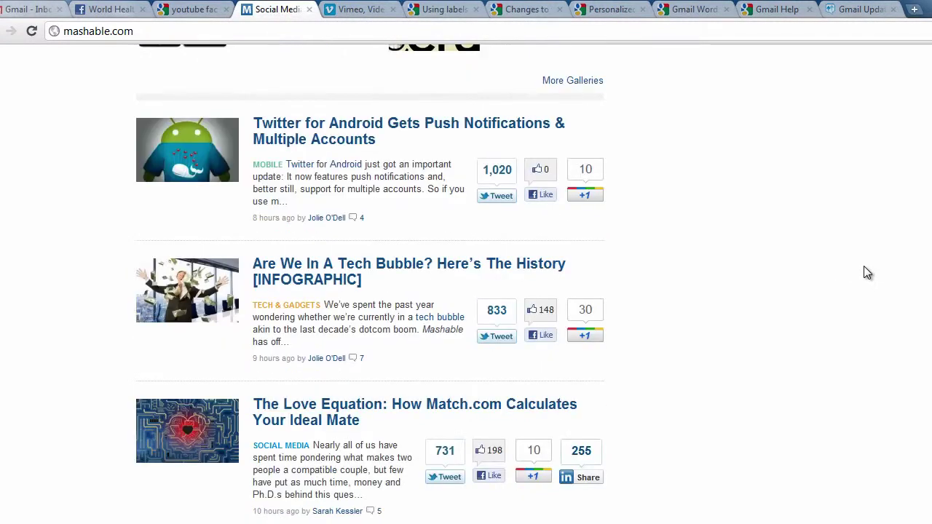
scroll(864, 270, down, 2)
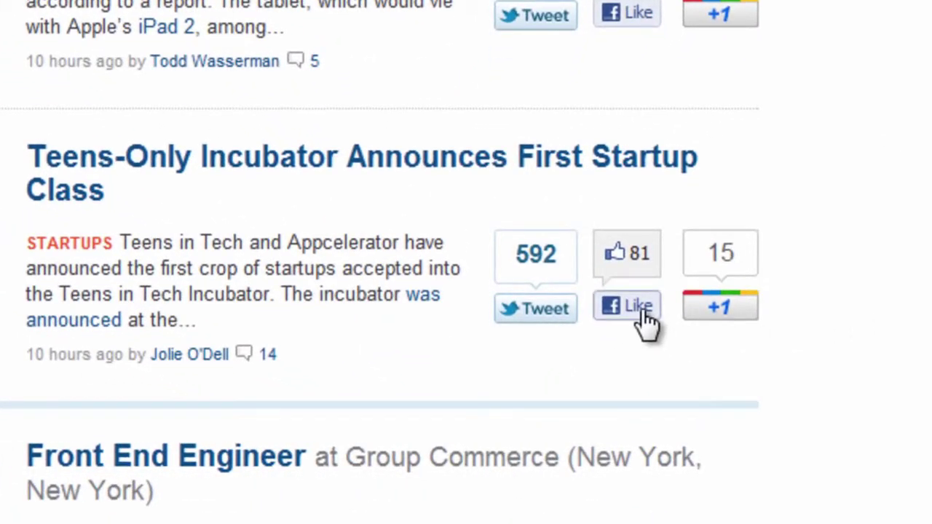
click(640, 310)
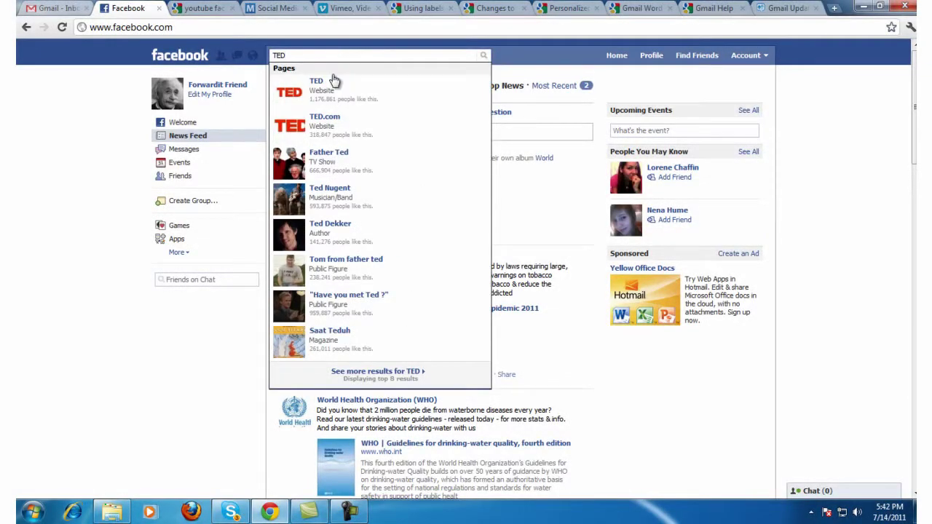
- Open the TED page from the search results and scroll through its feed
click(332, 87)
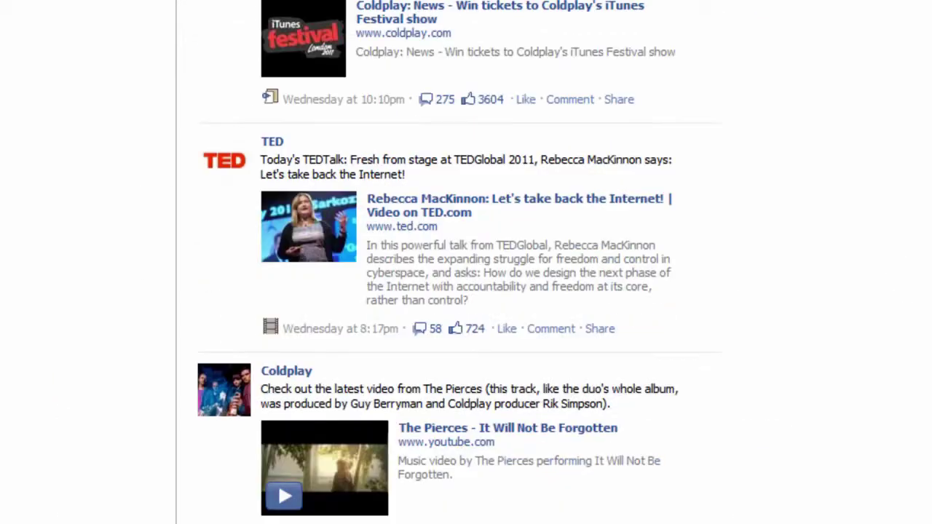
scroll(466, 262, down, 2)
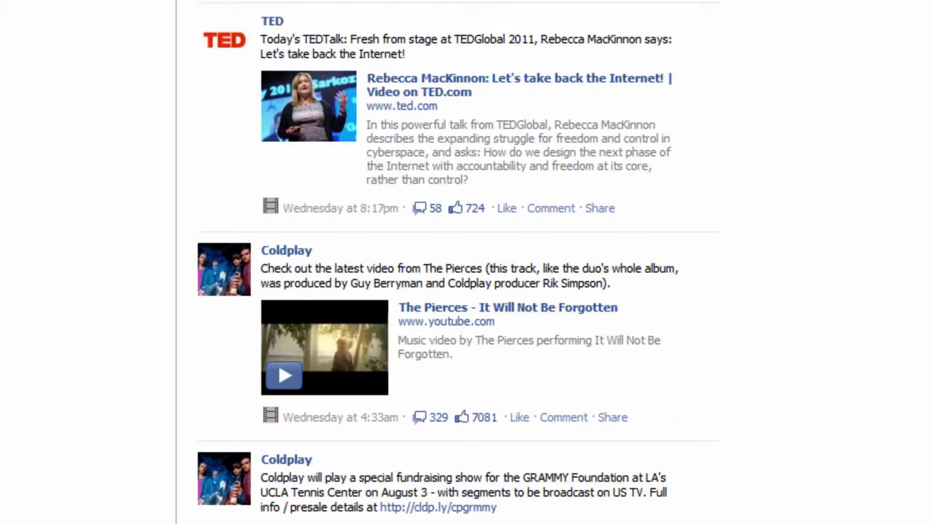
scroll(466, 262, down, 4)
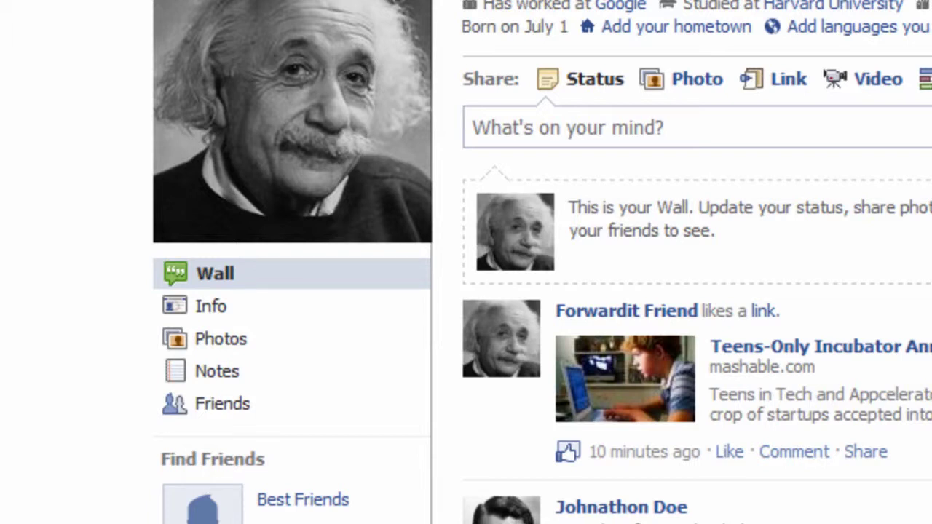
- Open the profile's Photos page and choose Upload More Photos
click(232, 342)
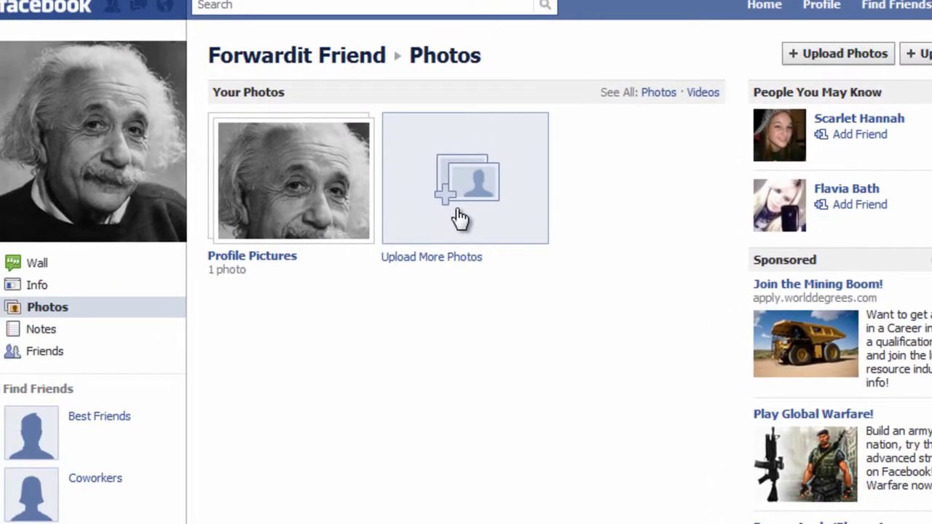
click(458, 215)
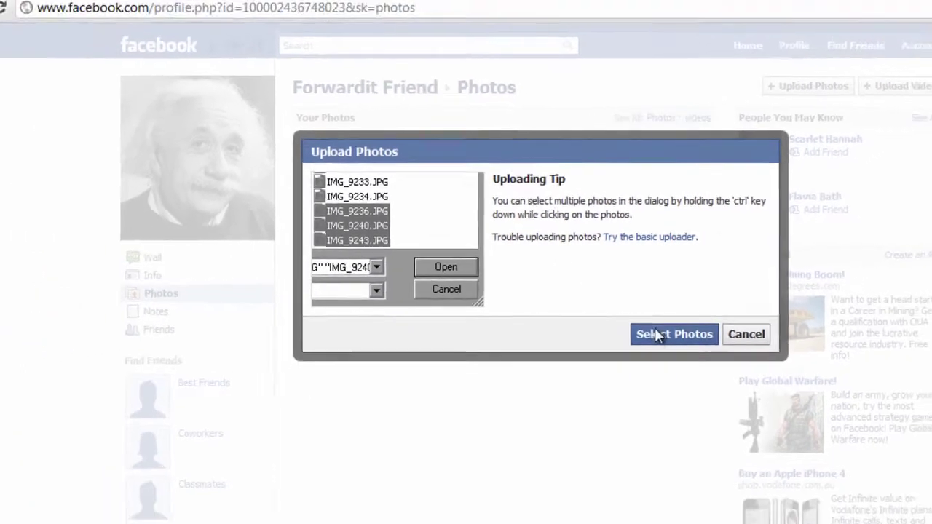
- Select 33108_340, zz_albert_e and CaryGrantSuit1 from the Desktop for upload
click(655, 358)
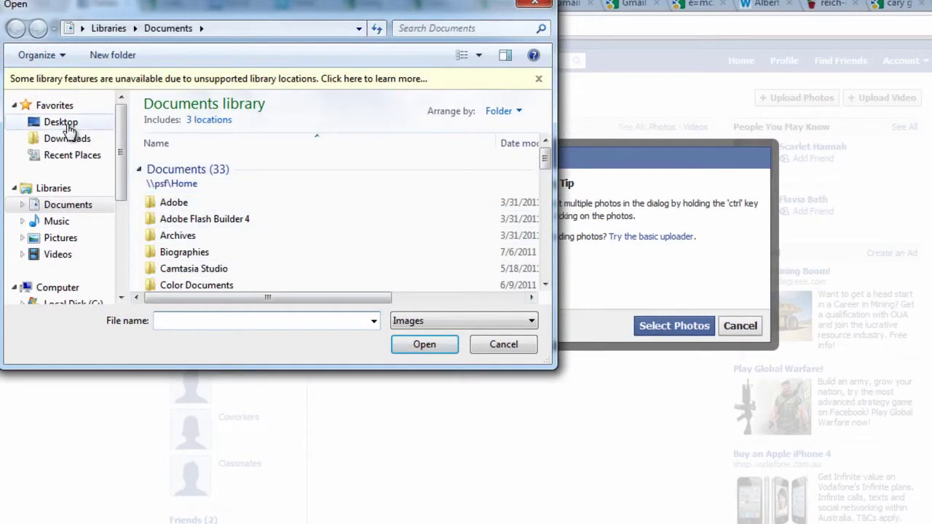
click(67, 122)
scroll(482, 245, down, 1)
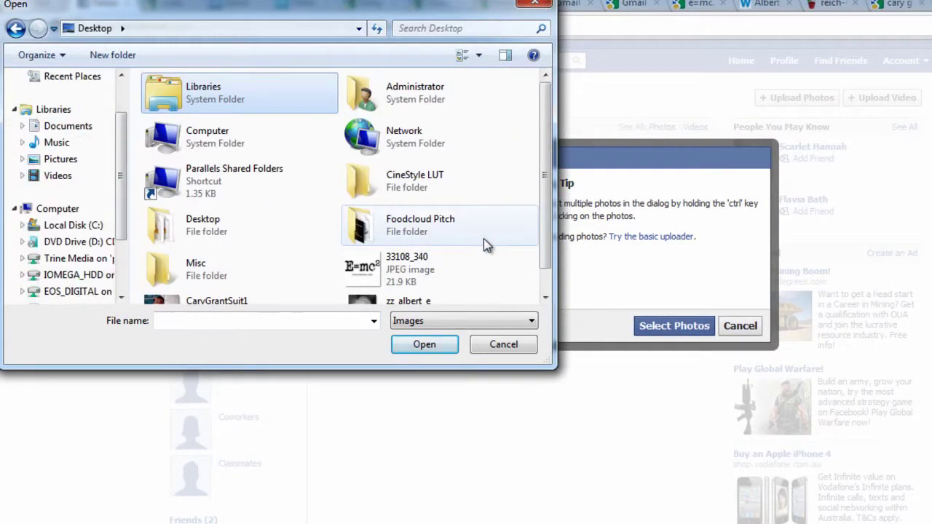
scroll(545, 174, down, 1)
click(430, 254)
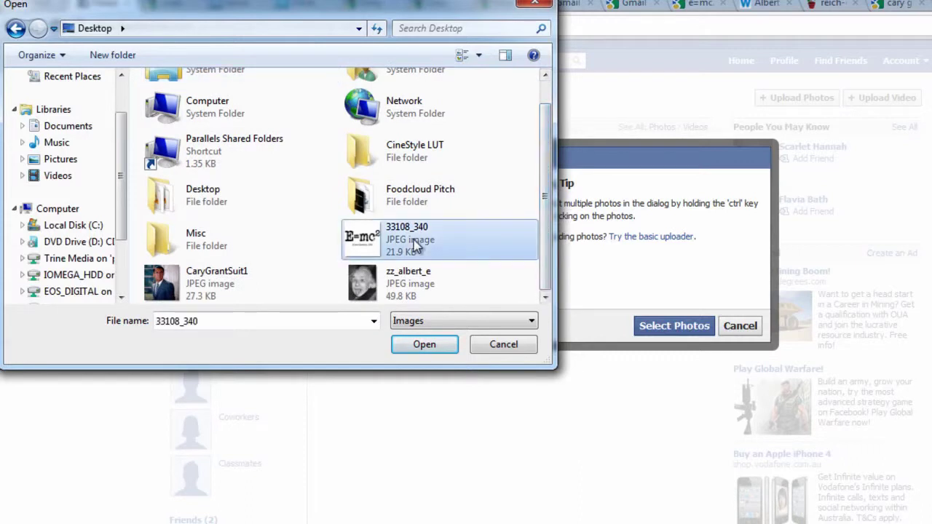
ctrl+click(378, 281)
ctrl+click(173, 287)
click(426, 344)
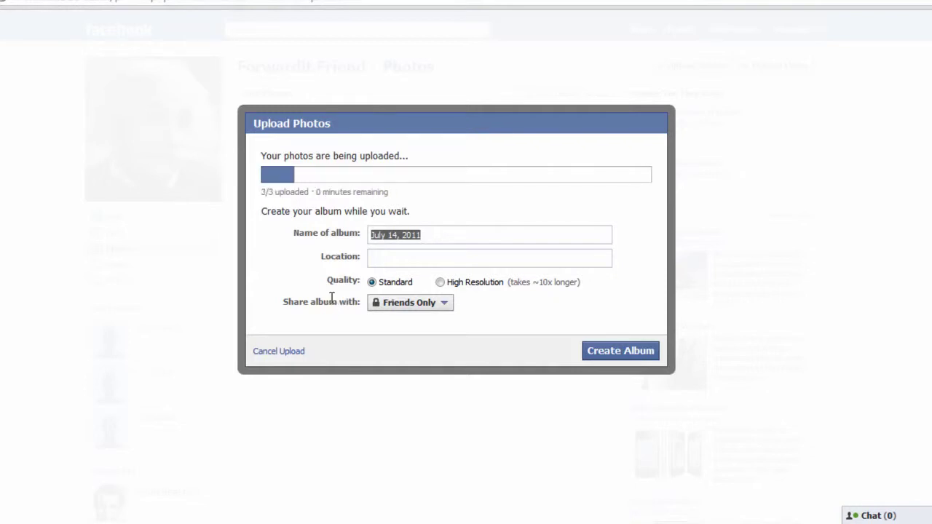
- Name the album 'Some Random Photos' and create it
drag(333, 297, 437, 244)
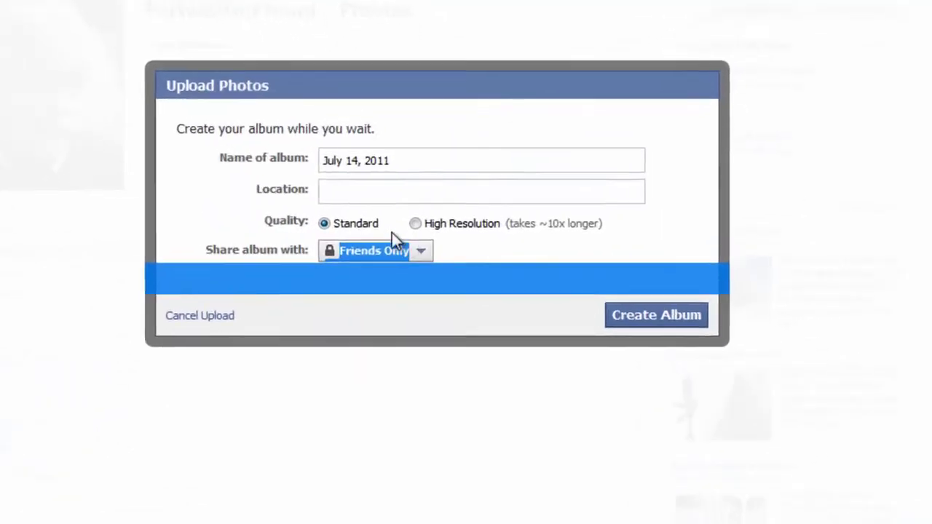
click(407, 156)
key(ctrl+a)
text(Some Random Photos)
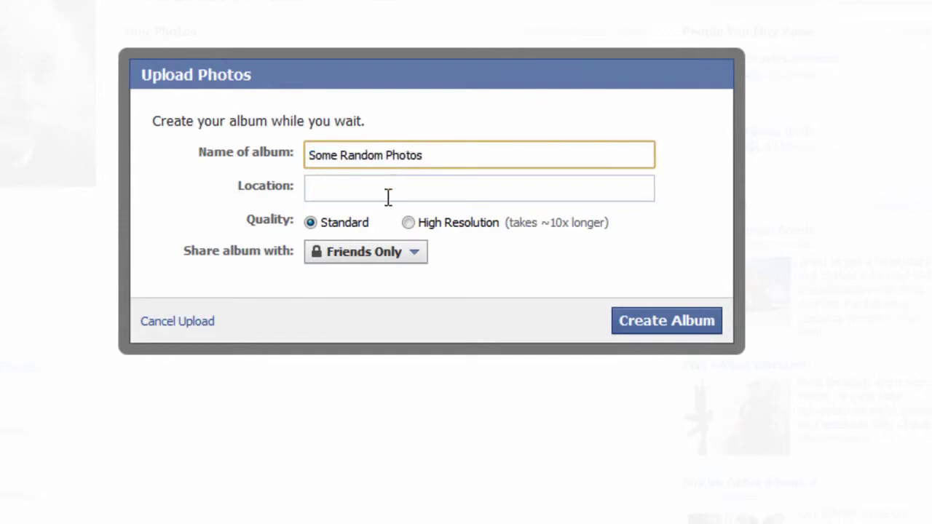
click(650, 321)
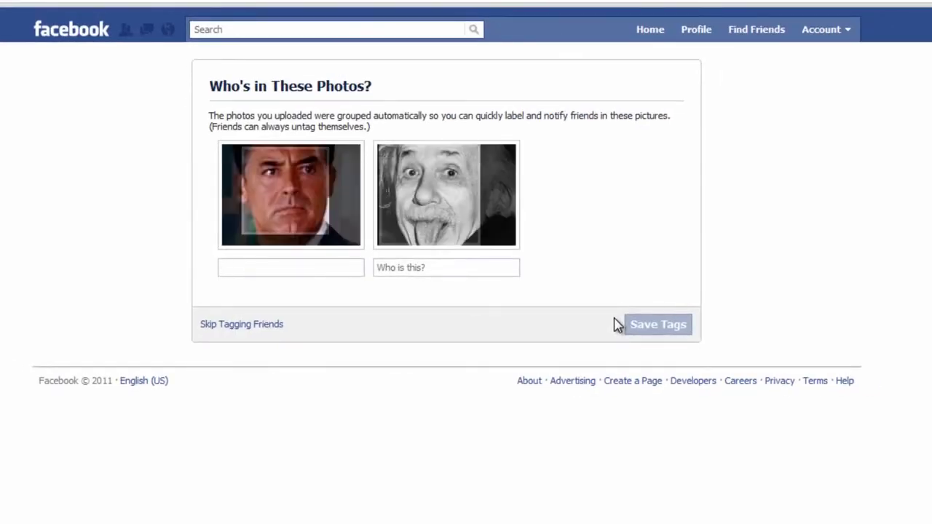
- Tag the face in the first photo with a friend chosen from the name suggestions
click(282, 176)
click(285, 262)
text(J)
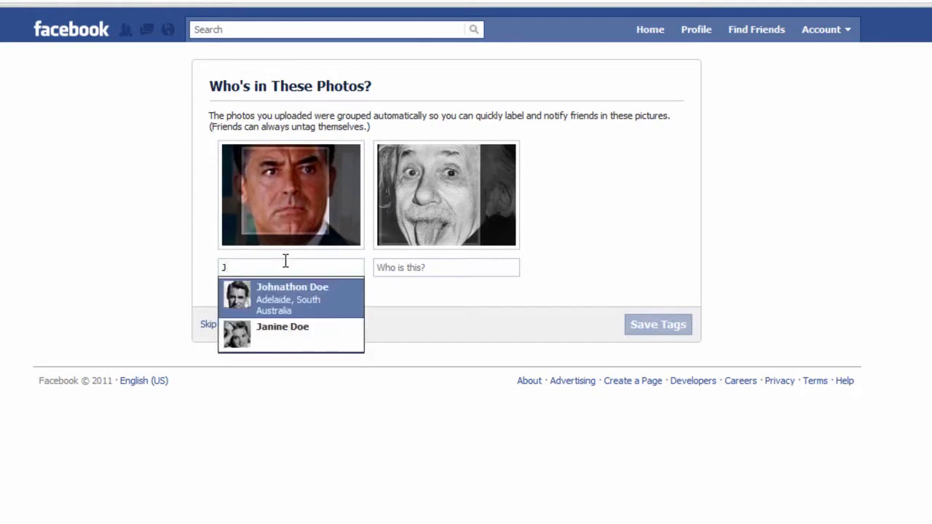
click(295, 311)
- Tag the second photo with another suggested friend and save both tags
click(443, 266)
text(For)
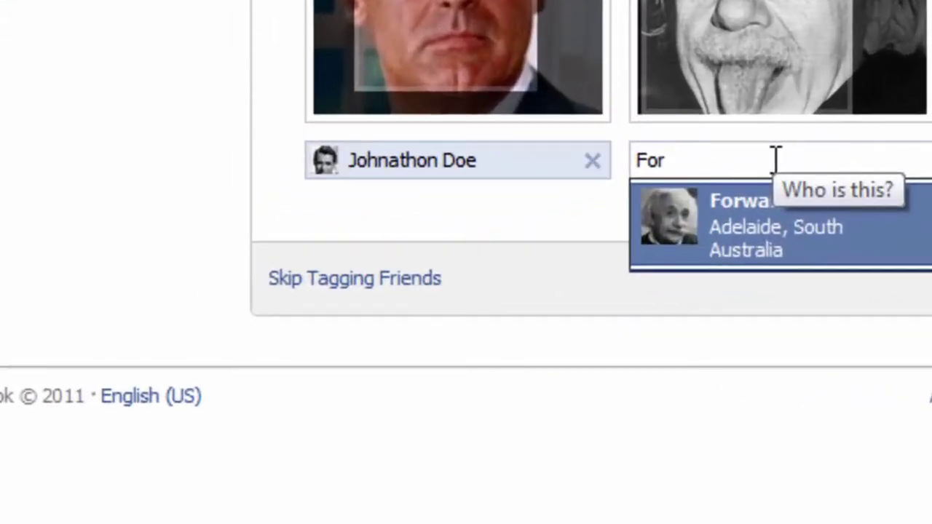
click(677, 224)
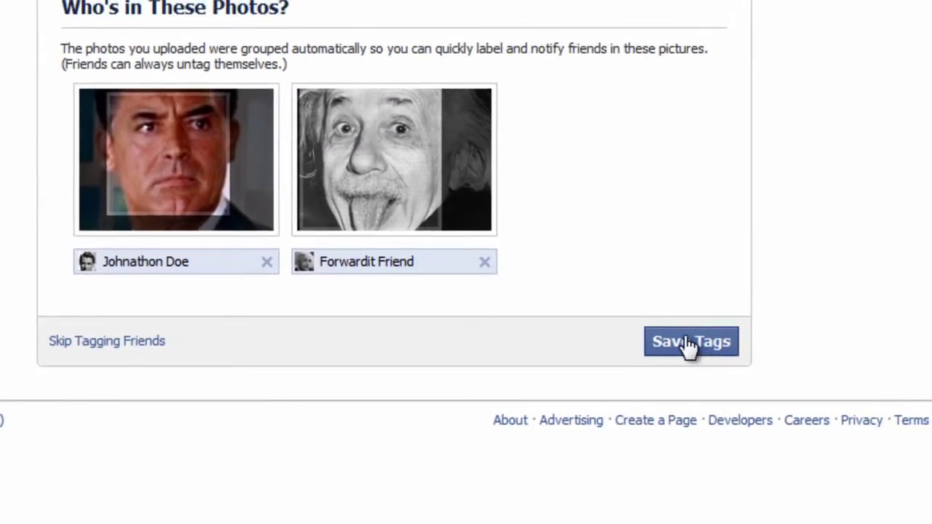
click(688, 344)
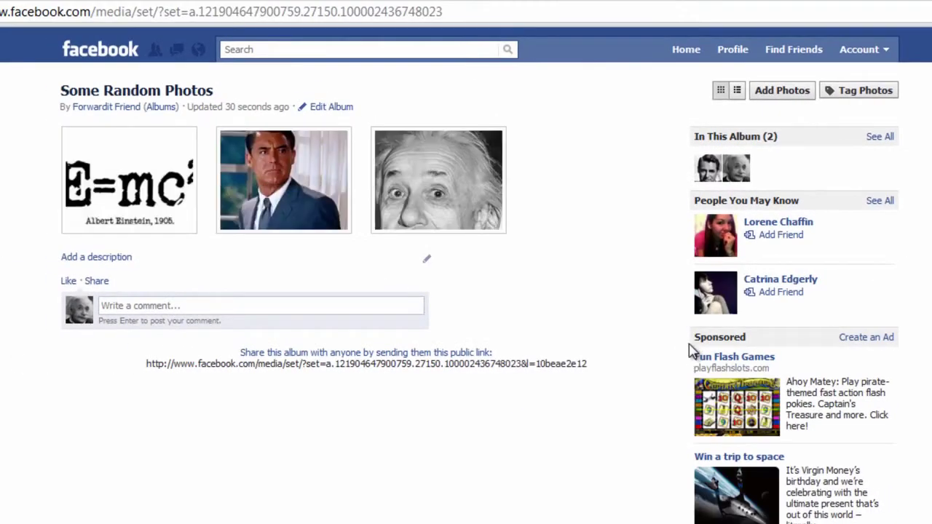